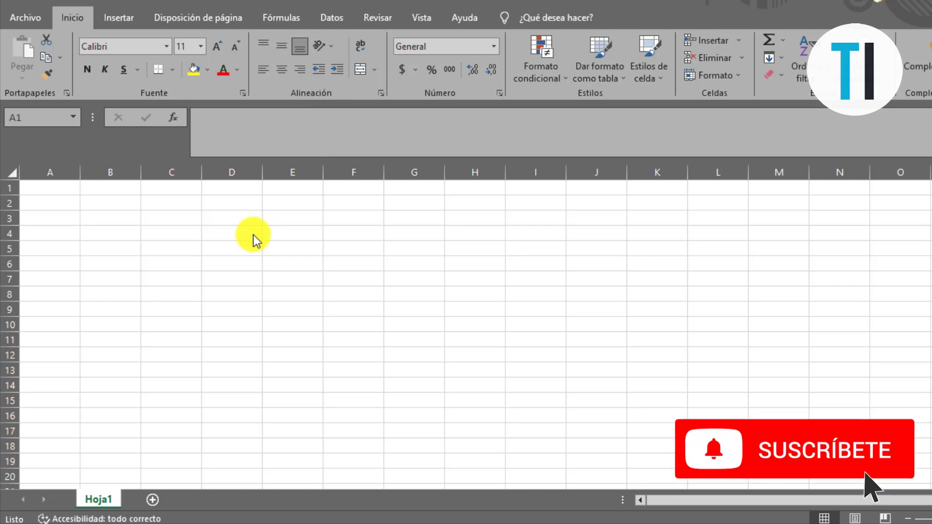
# - Open Excel Options from Archivo > Más and show the Idioma (Language) page
pyautogui.click(40, 20)
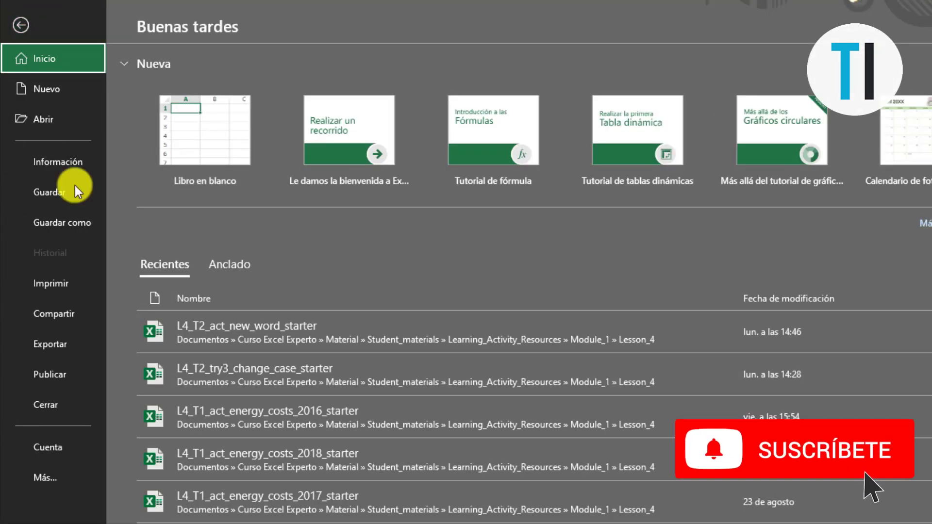
pyautogui.click(53, 473)
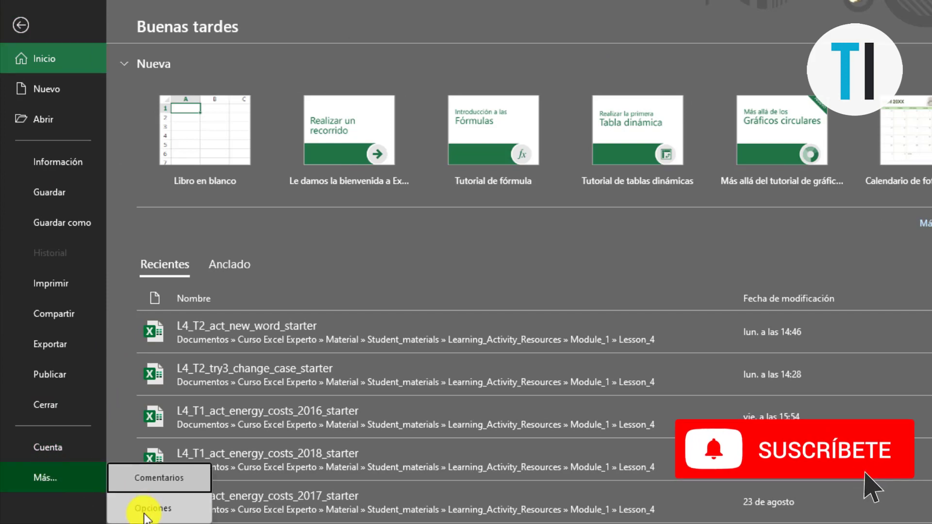
pyautogui.click(165, 506)
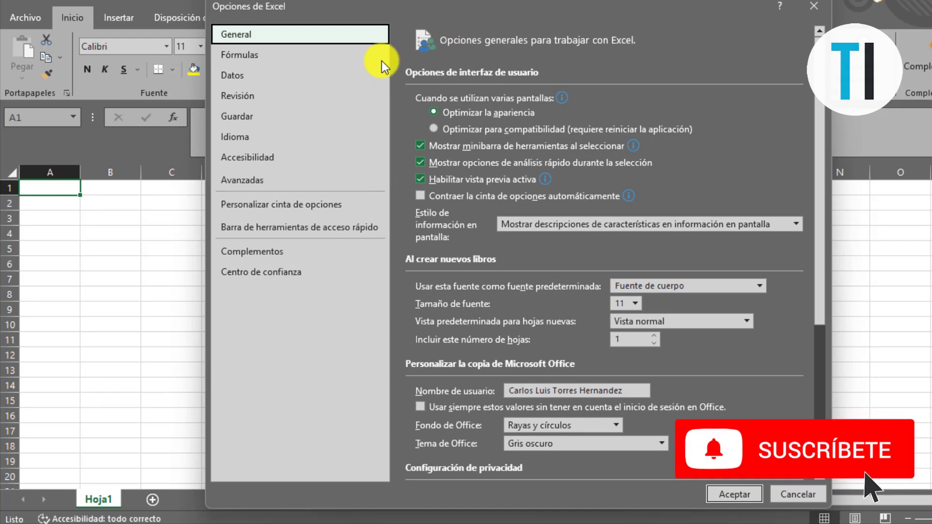
pyautogui.click(254, 139)
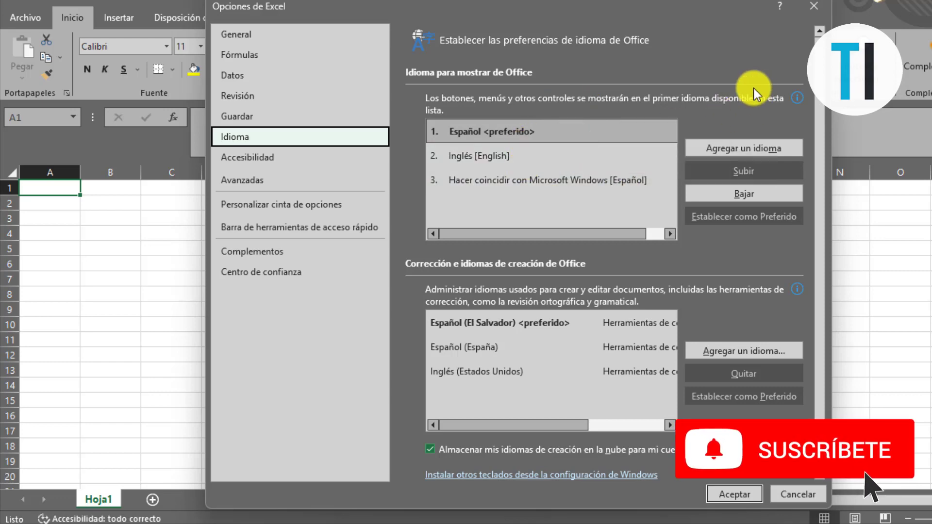
pyautogui.click(760, 152)
pyautogui.moveTo(633, 119)
pyautogui.mouseDown()
pyautogui.moveTo(637, 298)
pyautogui.moveTo(648, 183)
pyautogui.moveTo(661, 307)
pyautogui.mouseUp()
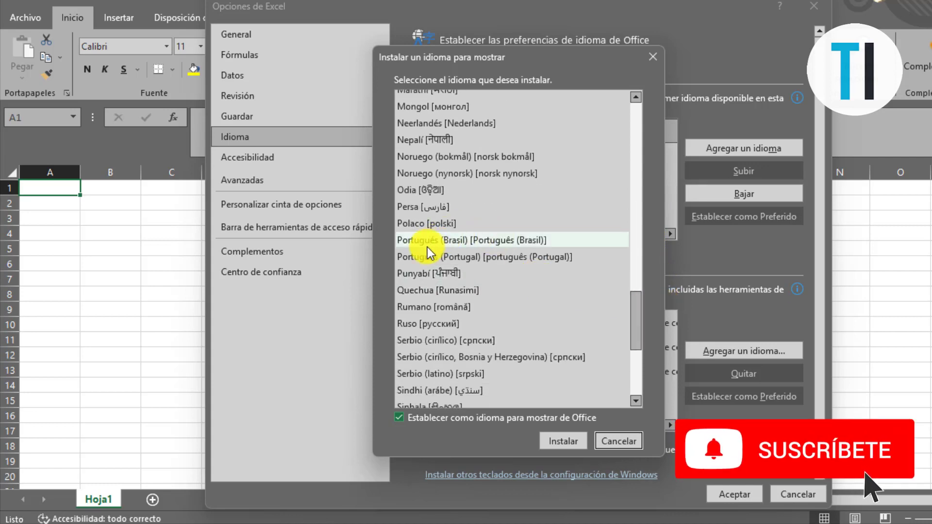
pyautogui.click(414, 256)
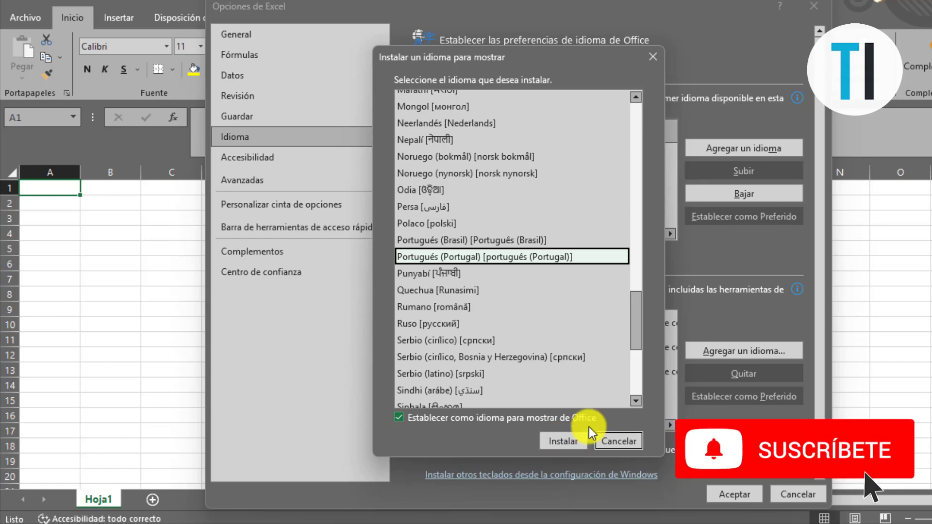
pyautogui.click(614, 445)
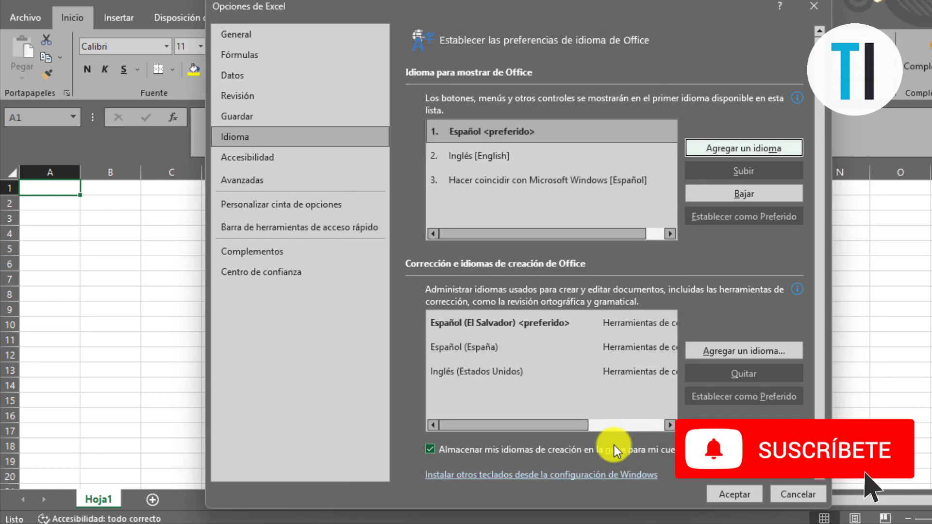
# - Set Inglés as the preferred display language, apply with Aceptar, and acknowledge the restart notice
pyautogui.click(494, 160)
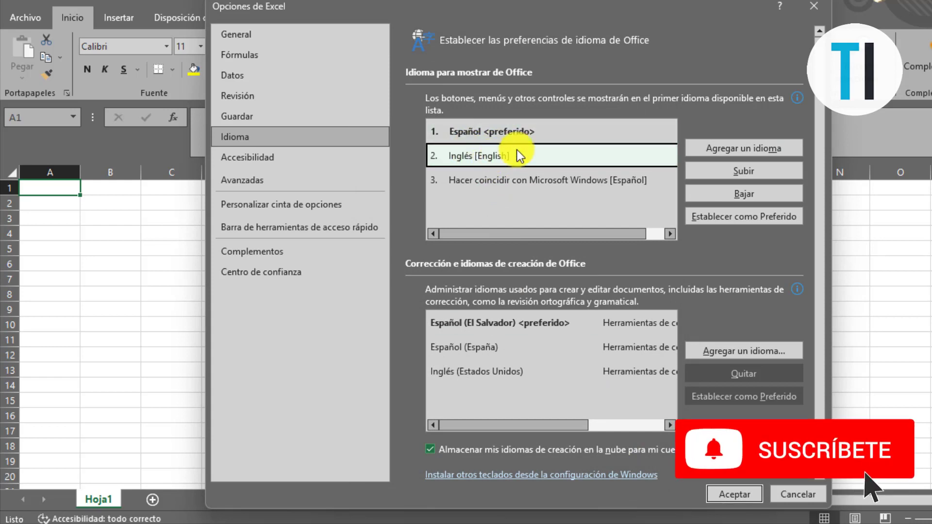
pyautogui.click(750, 221)
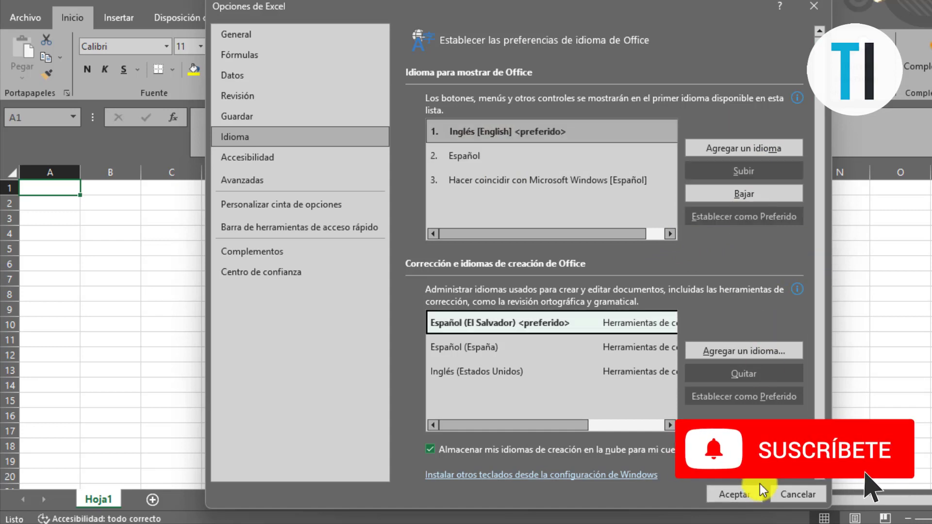
pyautogui.click(748, 493)
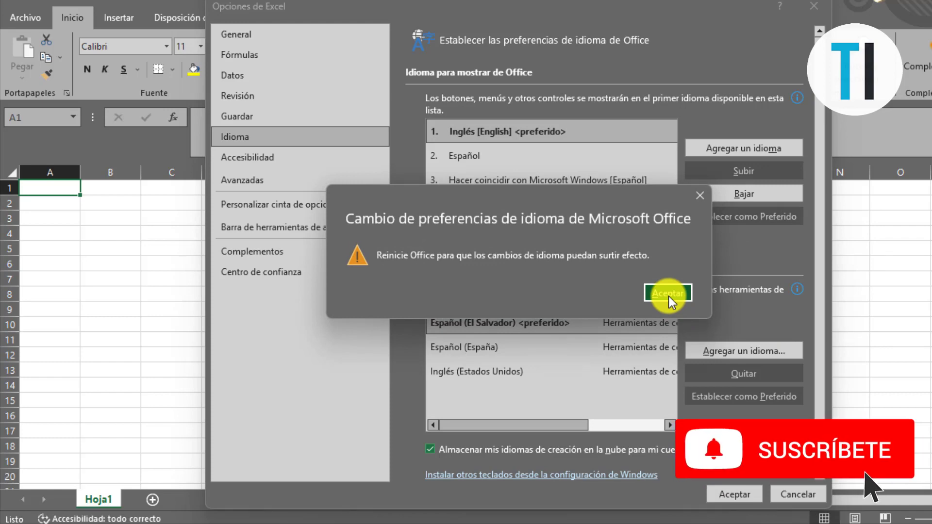
pyautogui.click(669, 293)
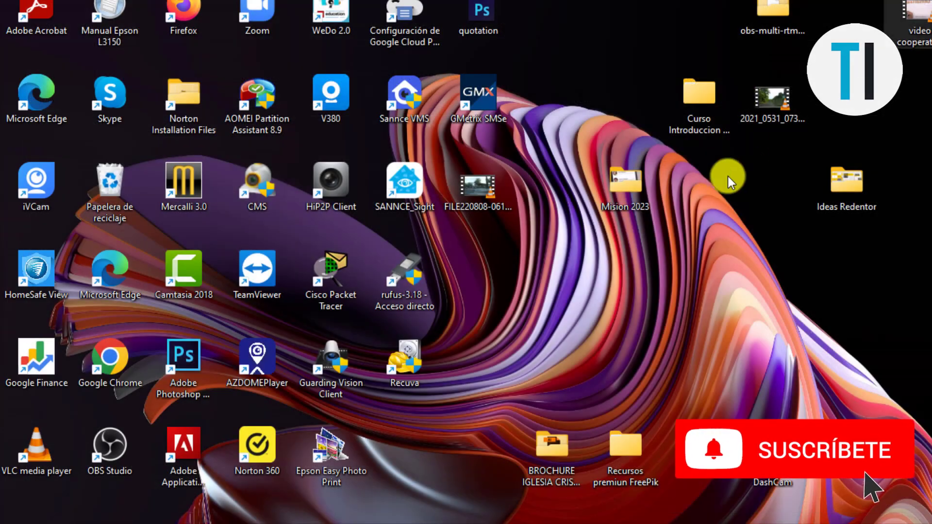
# - Relaunch Excel and open a blank workbook, now with an English interface
pyautogui.press('super')
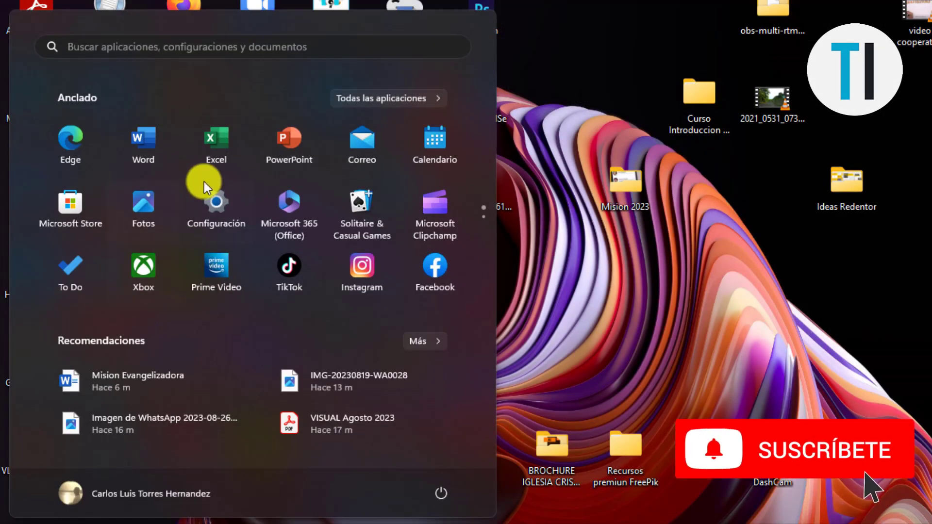
pyautogui.press('super')
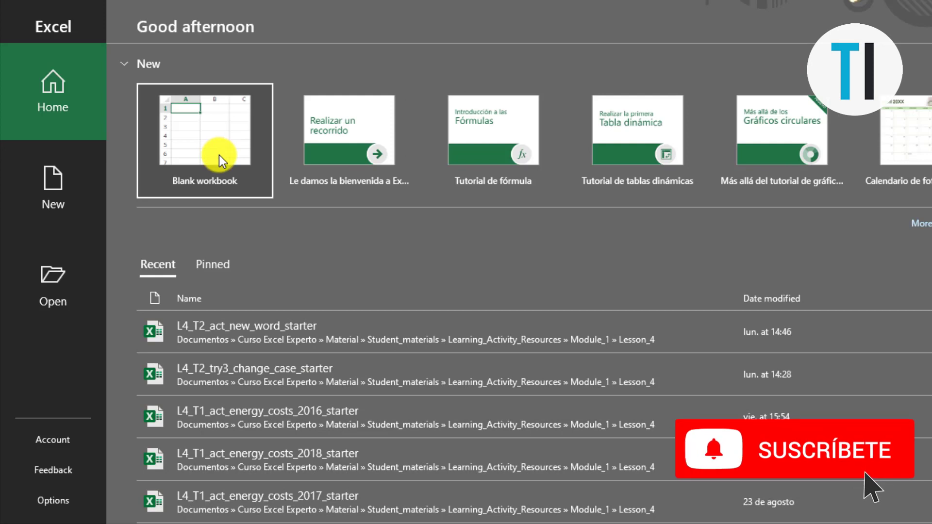
pyautogui.click(219, 155)
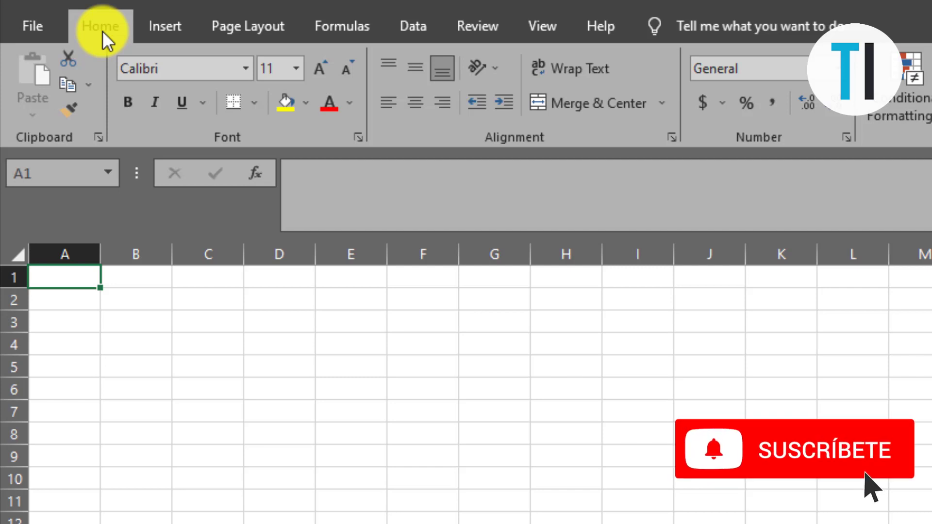
# - In File > Options > Language, make Spanish the preferred display language and confirm the restart warning
pyautogui.click(49, 29)
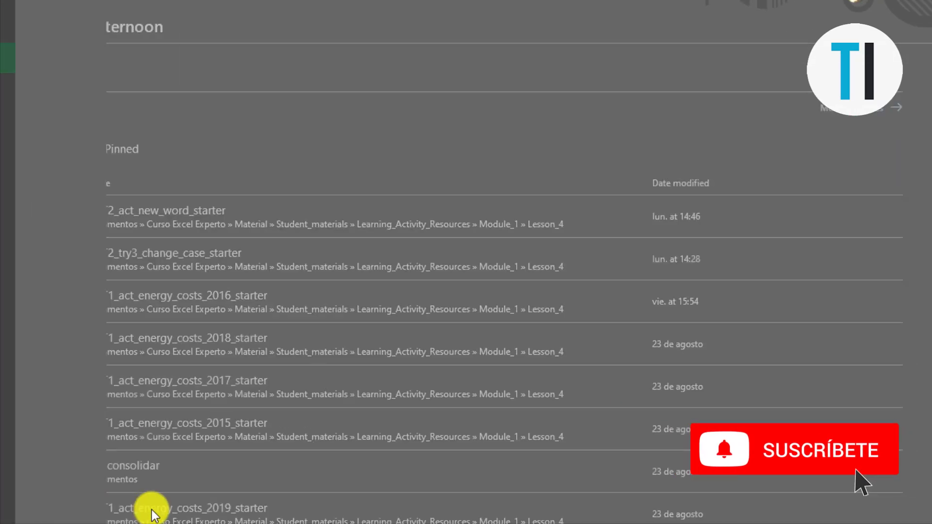
pyautogui.click(152, 510)
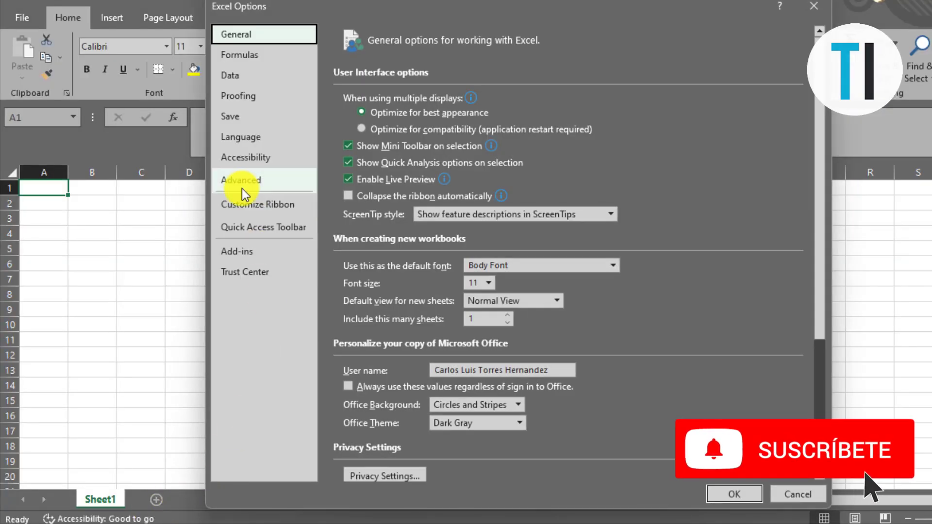
pyautogui.click(237, 139)
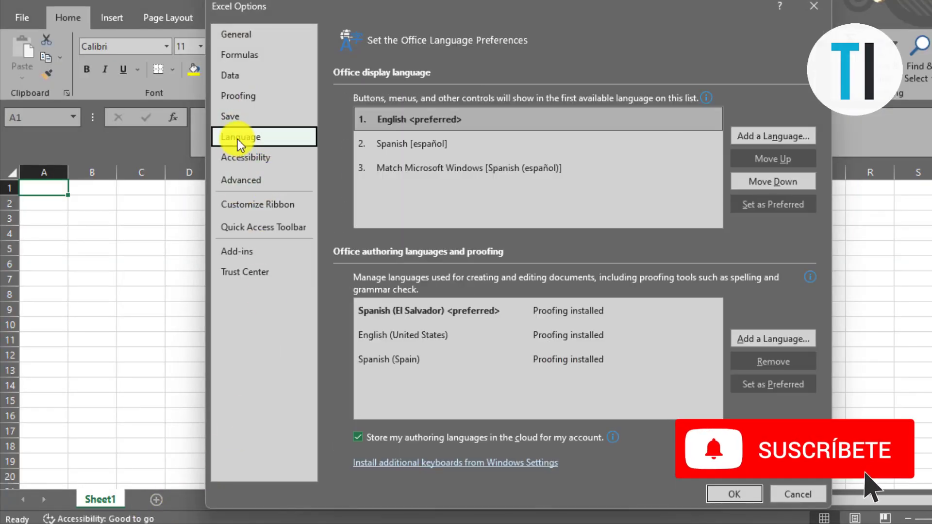
pyautogui.click(421, 153)
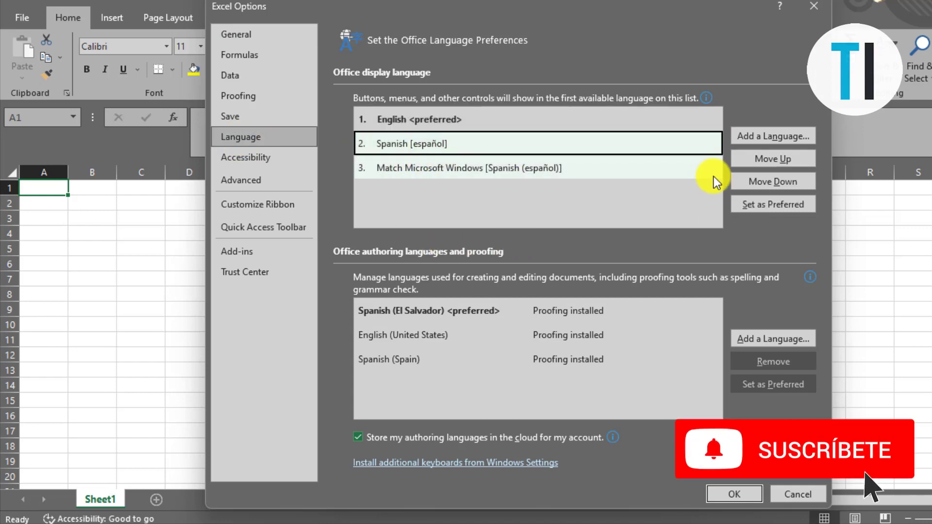
pyautogui.click(769, 204)
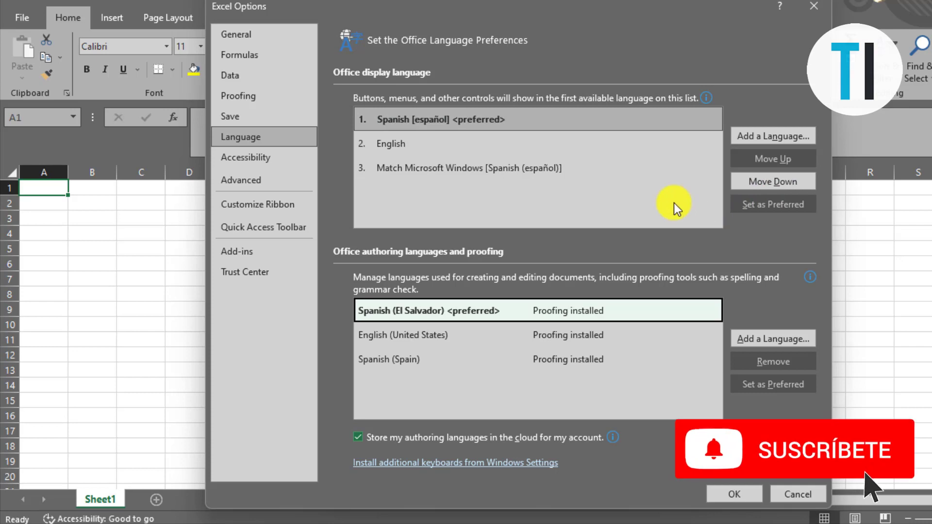
pyautogui.click(726, 494)
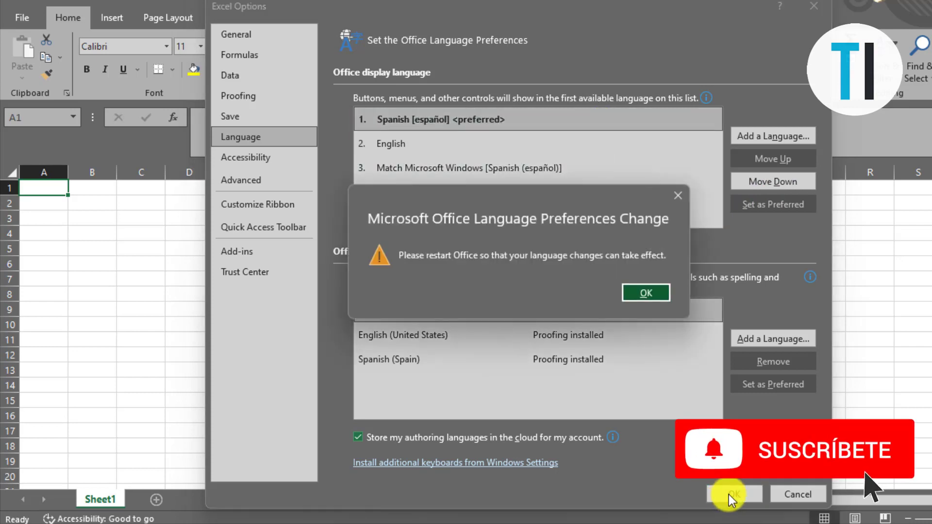
pyautogui.click(649, 294)
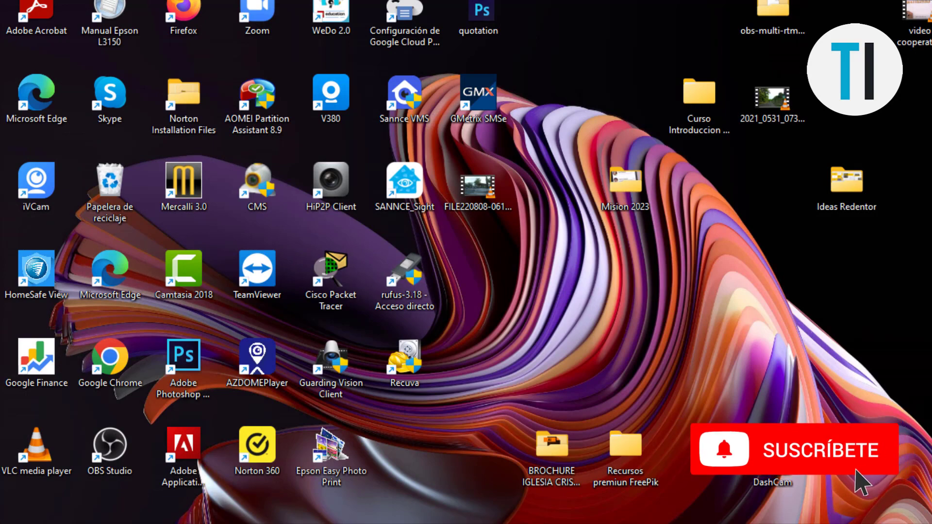
# - Relaunch Excel from Start and open a blank workbook with the Spanish interface
pyautogui.press('super')
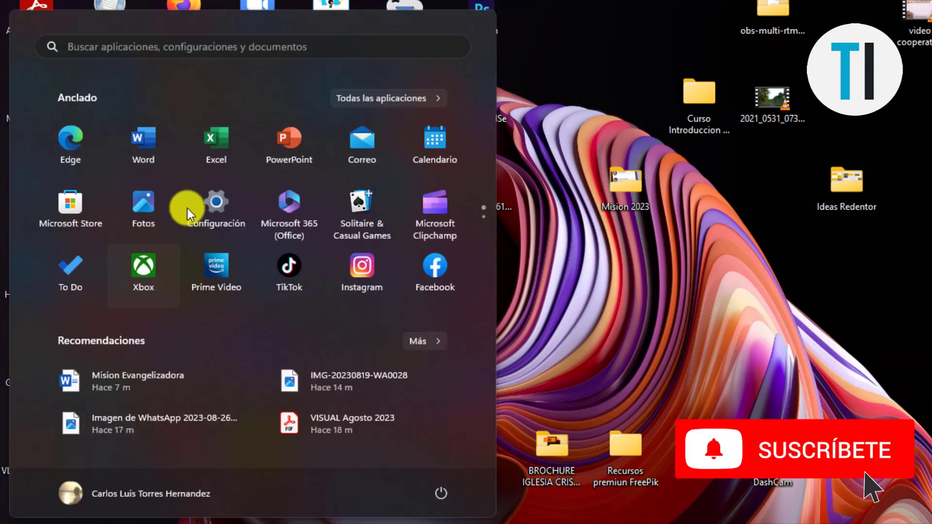
pyautogui.click(222, 152)
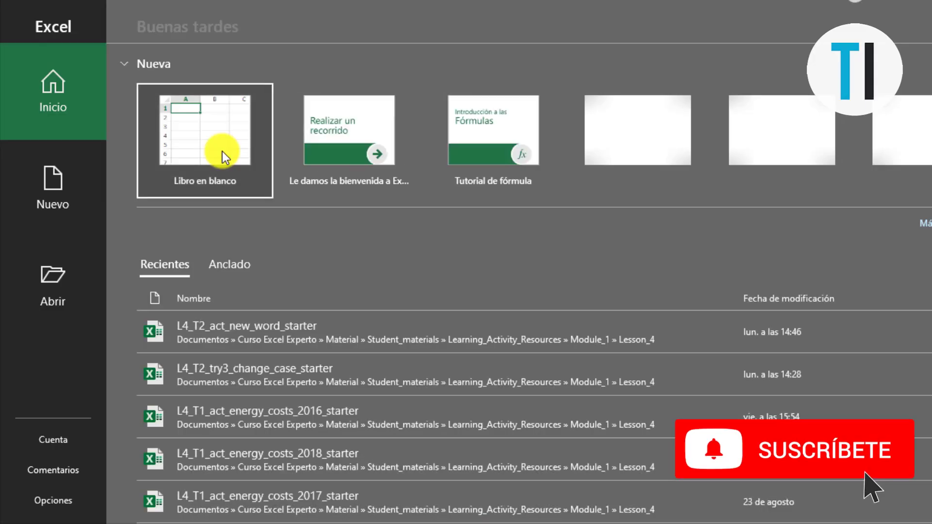
pyautogui.click(221, 151)
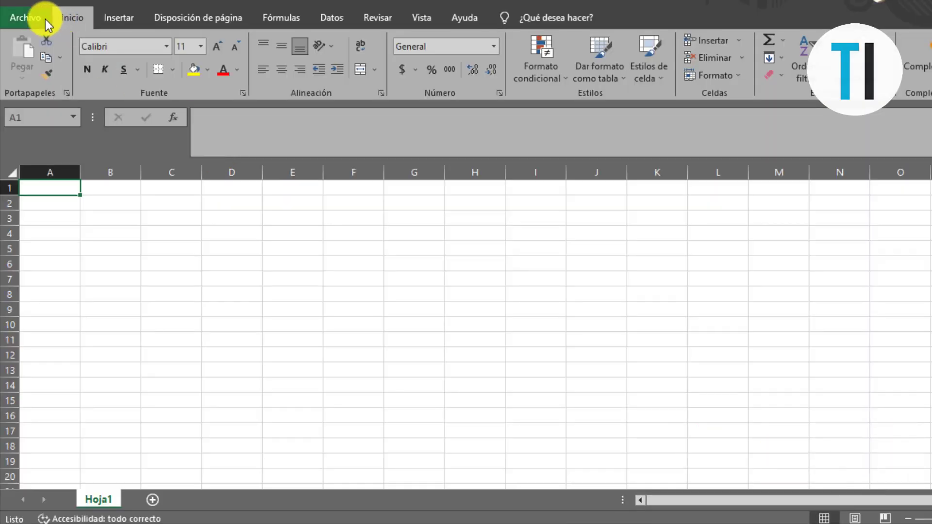
pyautogui.click(46, 19)
pyautogui.click(59, 477)
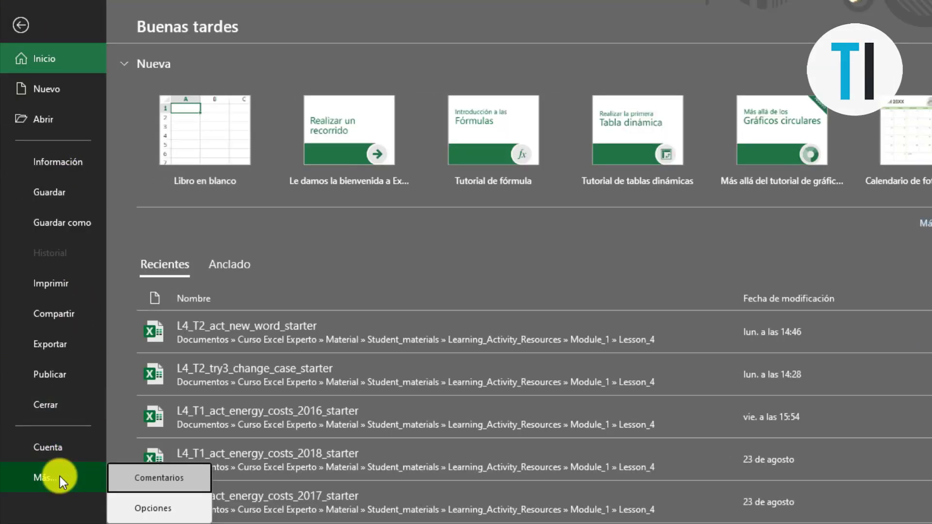
pyautogui.click(147, 509)
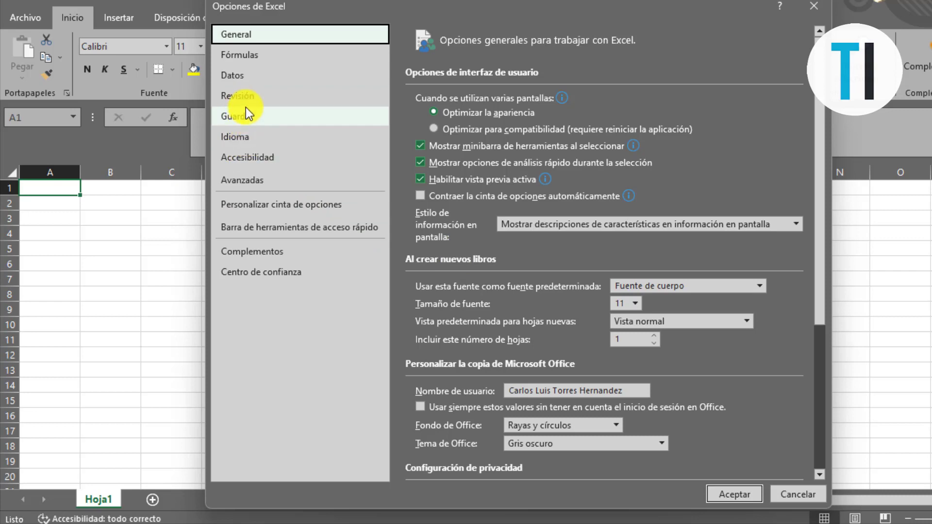
pyautogui.click(245, 138)
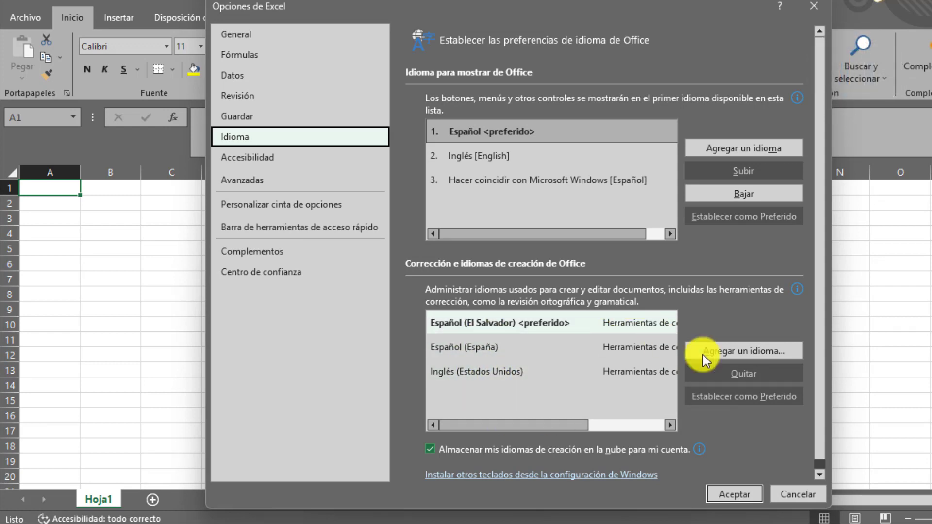
pyautogui.click(765, 351)
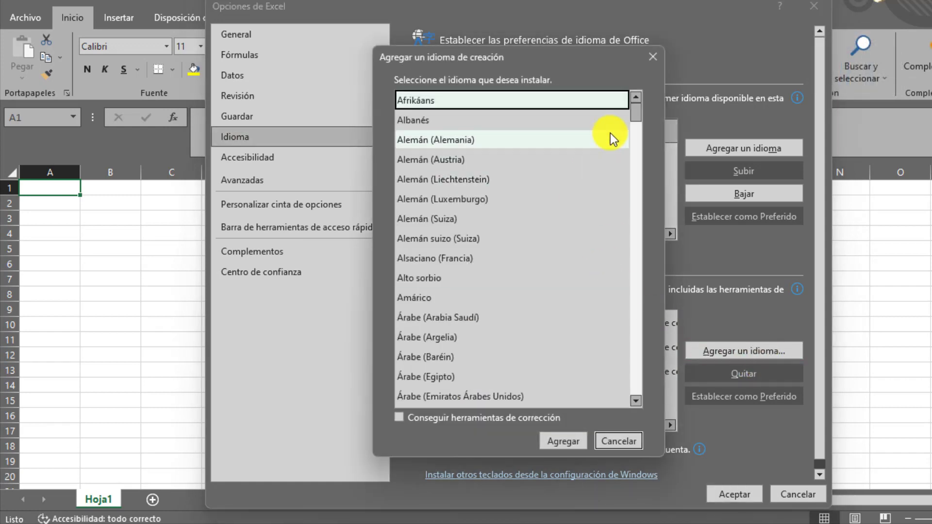
pyautogui.click(634, 447)
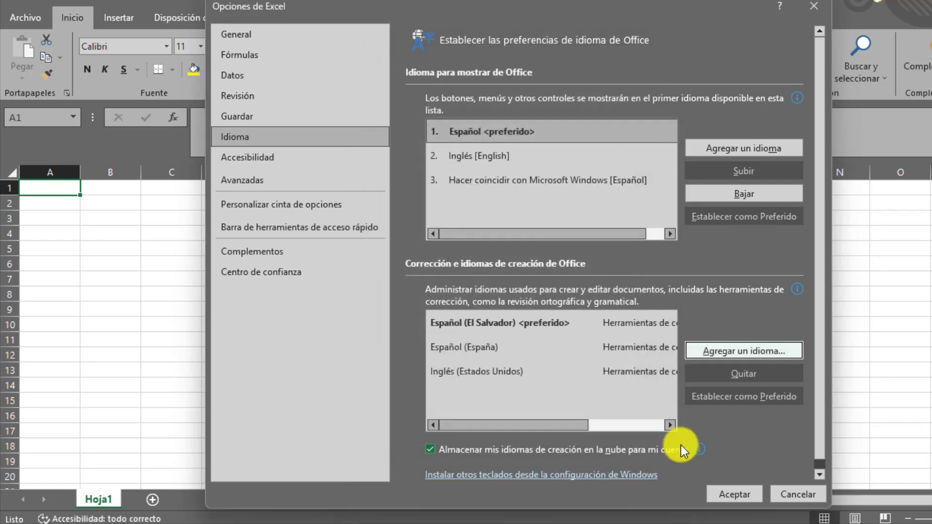
pyautogui.click(792, 494)
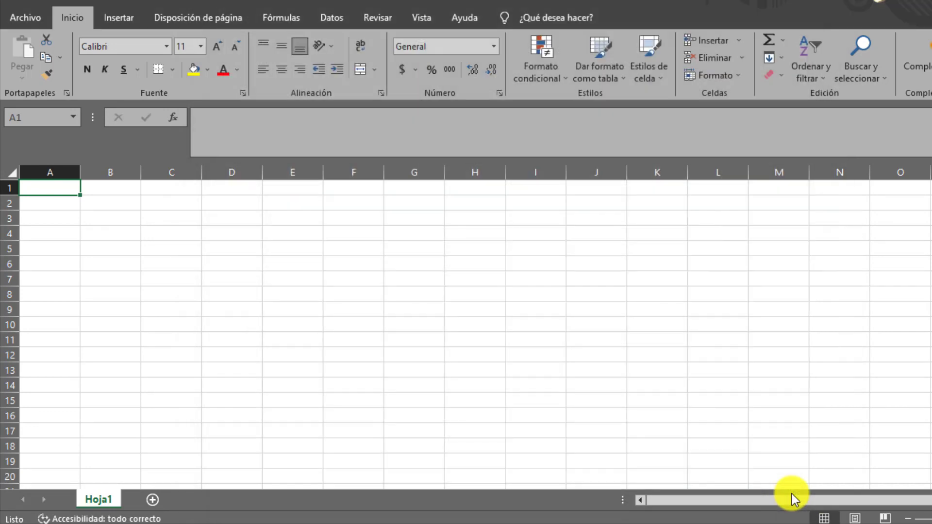